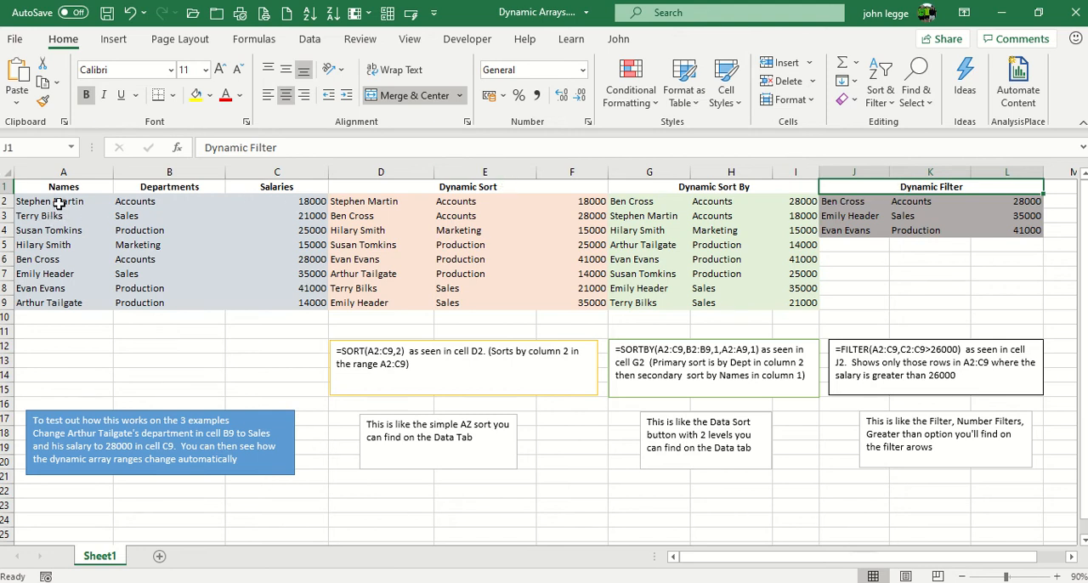
# Examine the names, departments and salaries source ranges in columns A to C
pyautogui.moveTo(58, 204); pyautogui.dragTo(73, 301)
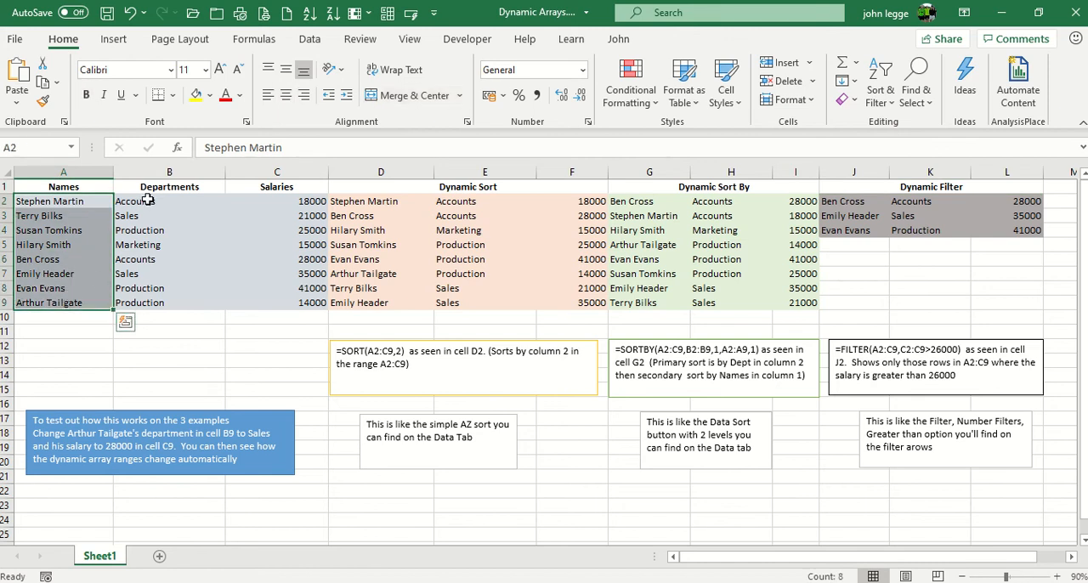
pyautogui.moveTo(146, 201); pyautogui.dragTo(145, 303)
pyautogui.moveTo(260, 199); pyautogui.dragTo(274, 303)
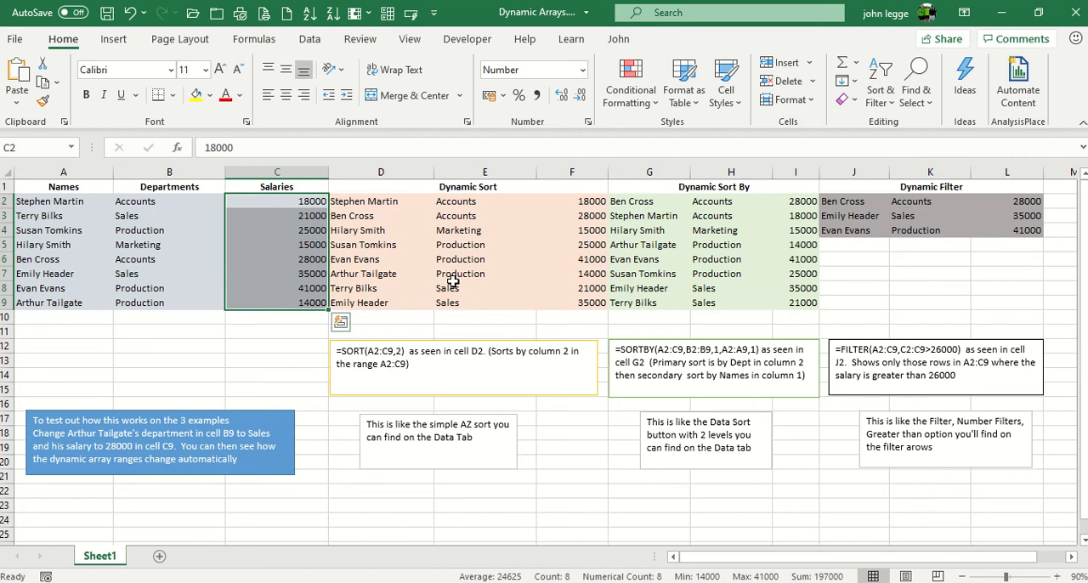
# Inspect the arguments of the SORT formula in D2 in its function arguments dialog
pyautogui.click(363, 201)
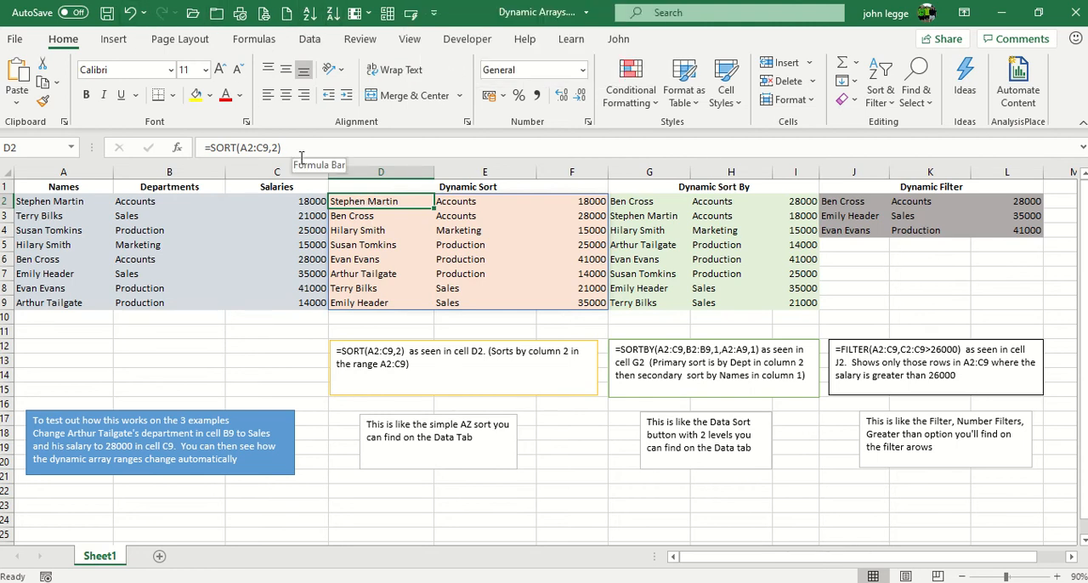
pyautogui.click(310, 39)
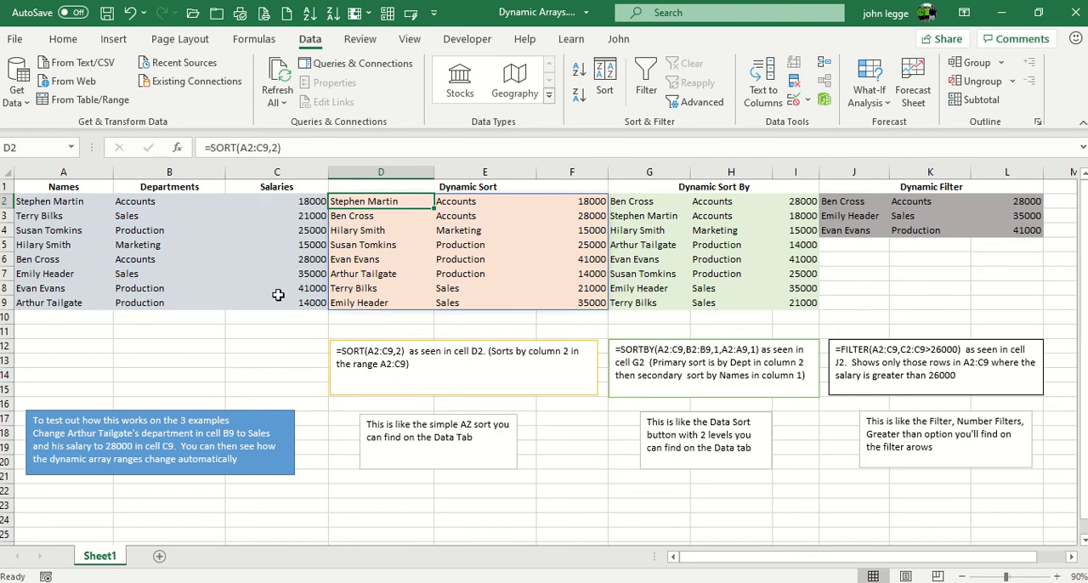
pyautogui.click(175, 147)
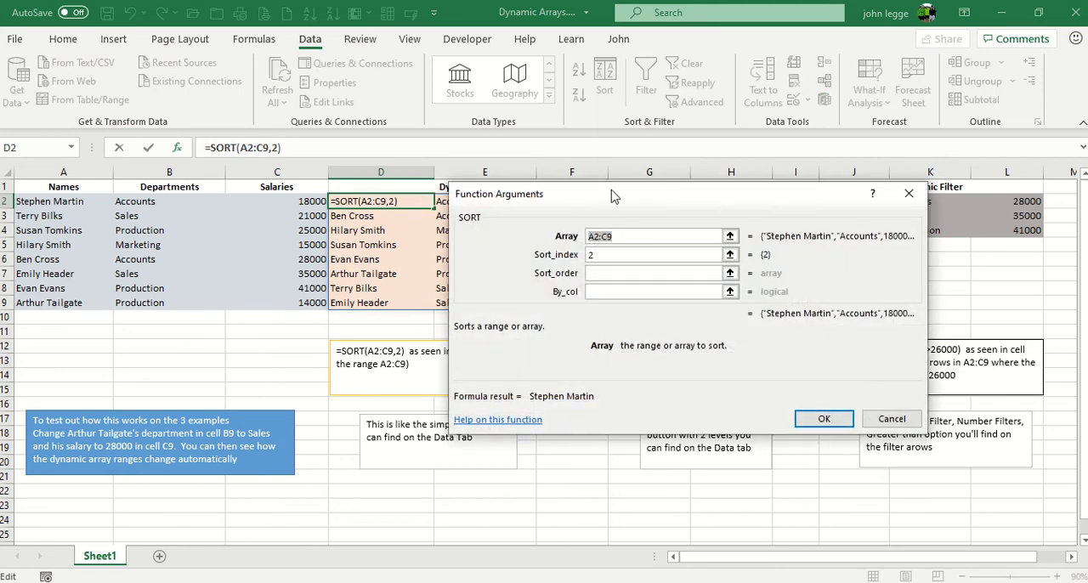
pyautogui.moveTo(612, 195); pyautogui.dragTo(611, 323)
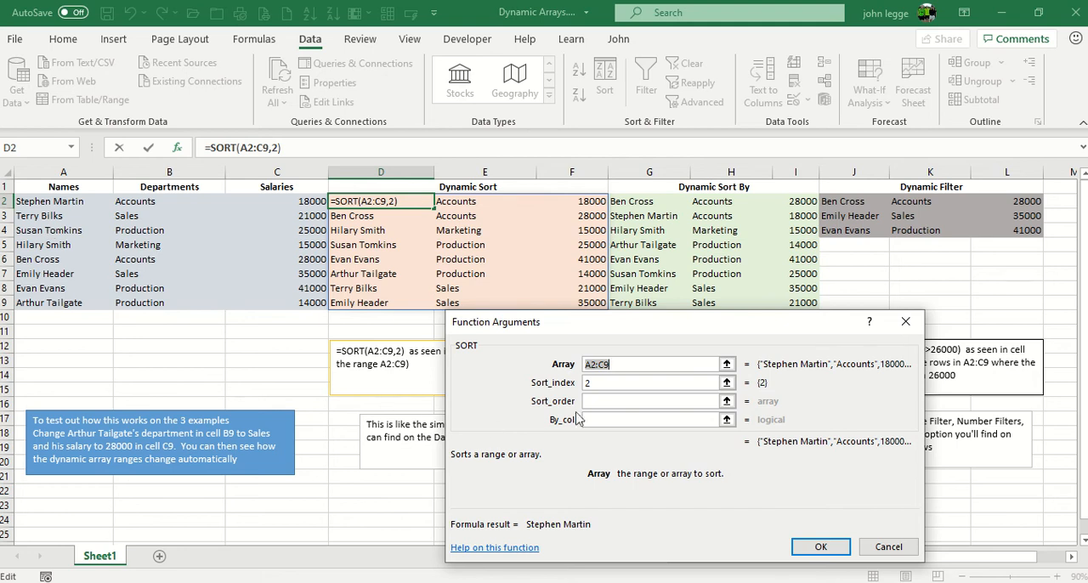
pyautogui.click(597, 383)
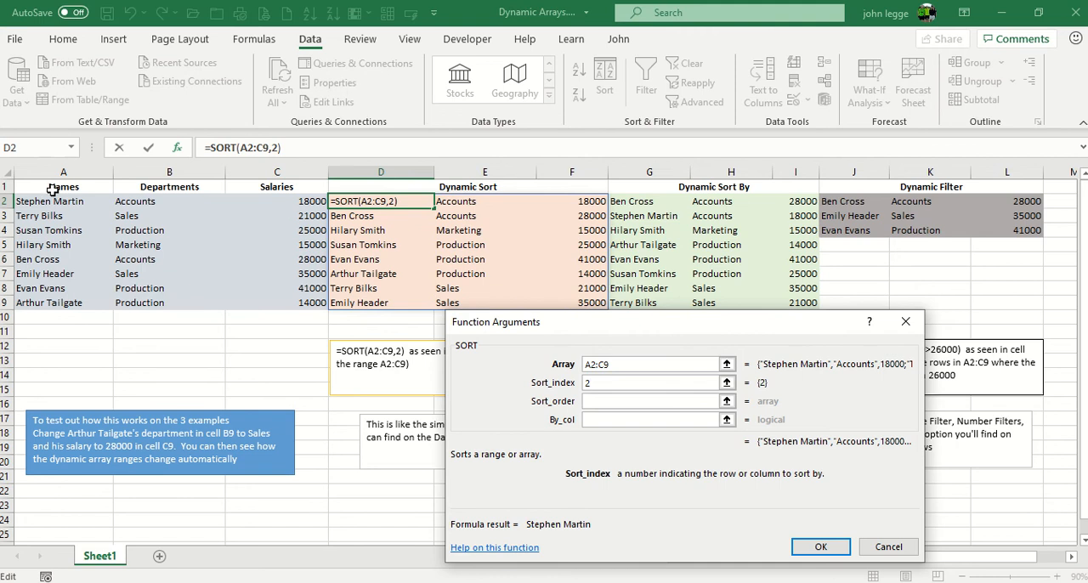
pyautogui.click(808, 548)
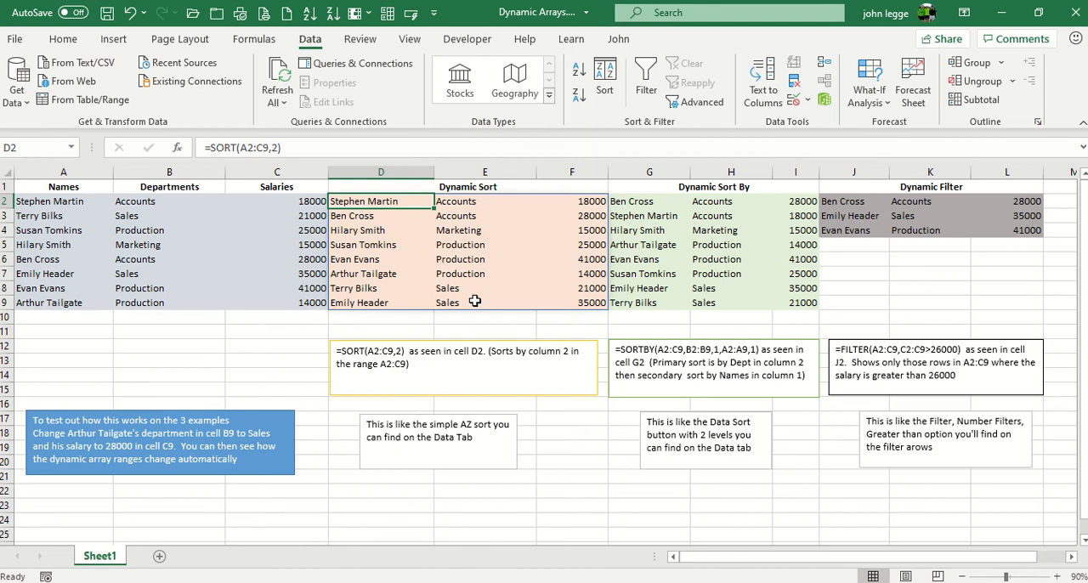
# Try changing the SORT formula's sort index in D2 to 1, then undo the change
pyautogui.click(272, 148)
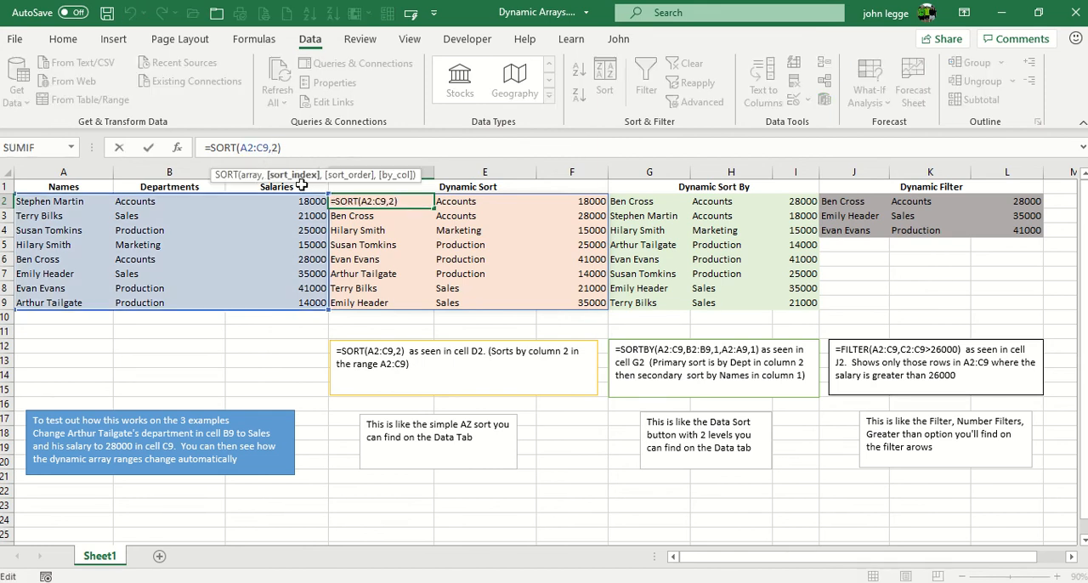
pyautogui.write('1')
pyautogui.press('Delete')
pyautogui.press('Return')
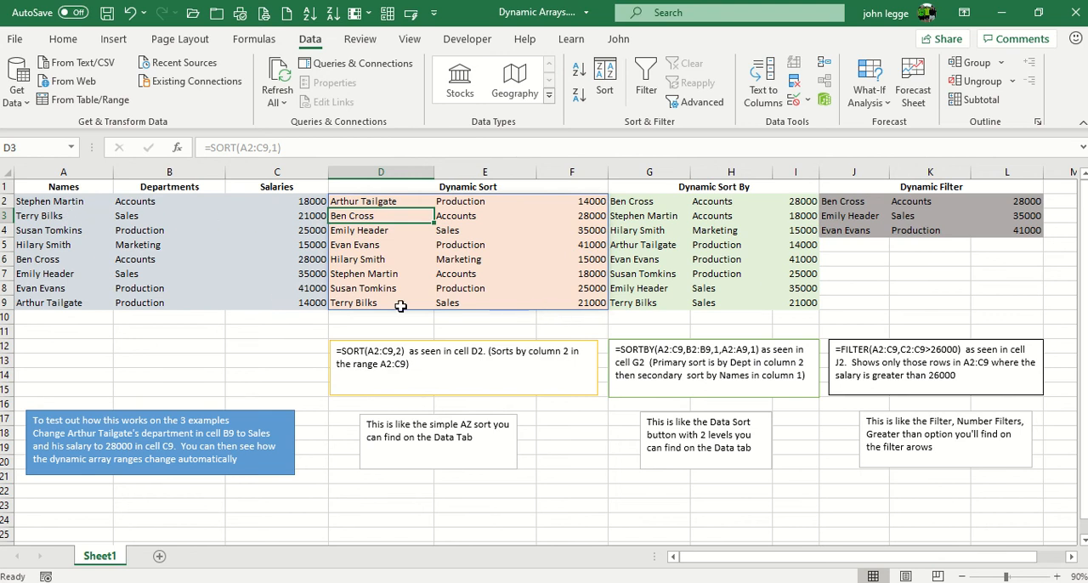
pyautogui.click(130, 12)
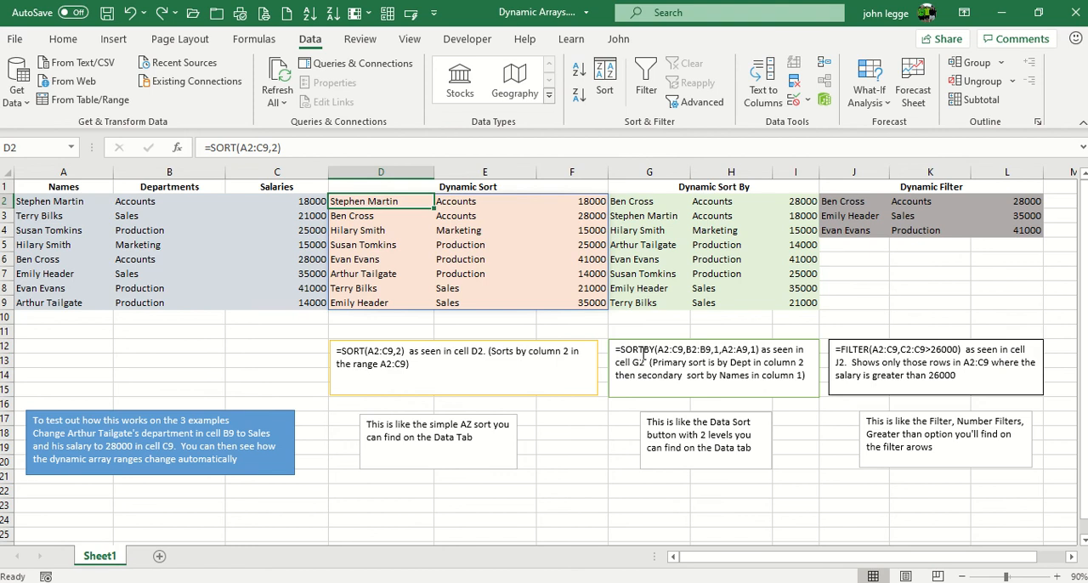
# Inspect the arguments of the SORTBY formula in G2 in its function arguments dialog
pyautogui.click(629, 202)
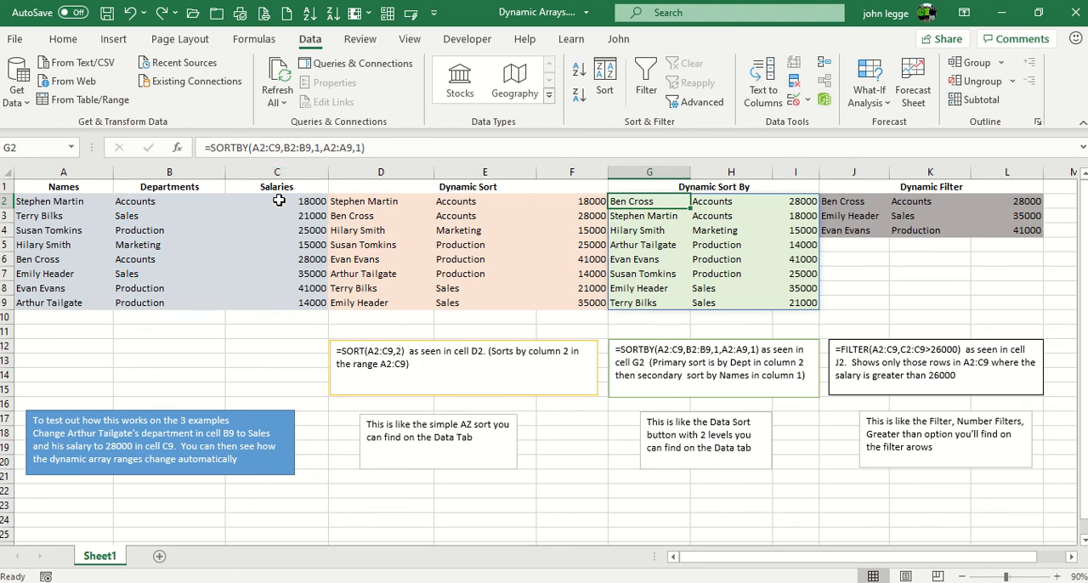
pyautogui.click(178, 147)
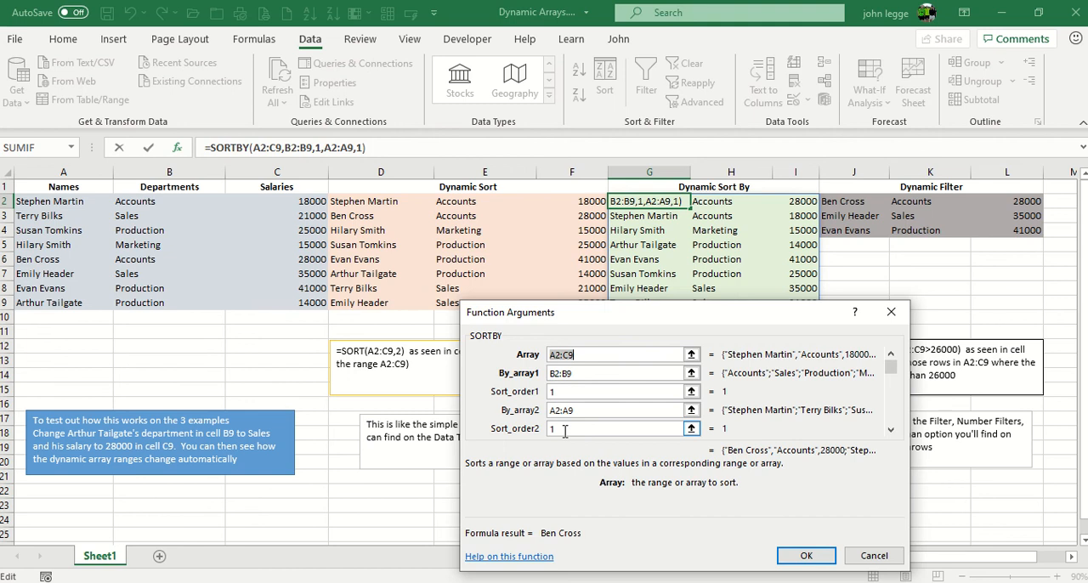
pyautogui.click(805, 555)
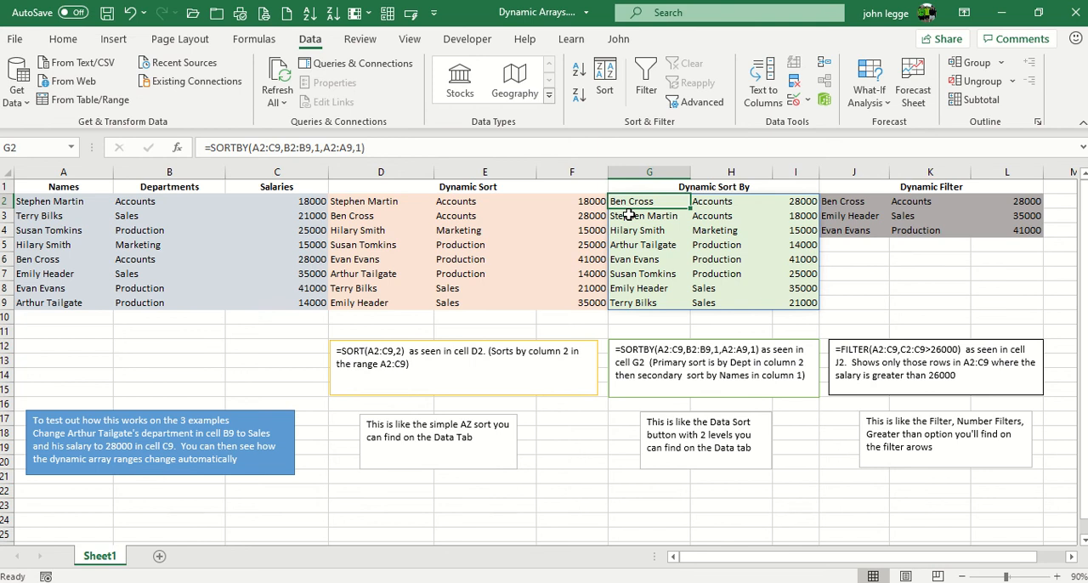
# Inspect the arguments of the FILTER formula in J2 in its function arguments dialog
pyautogui.click(836, 201)
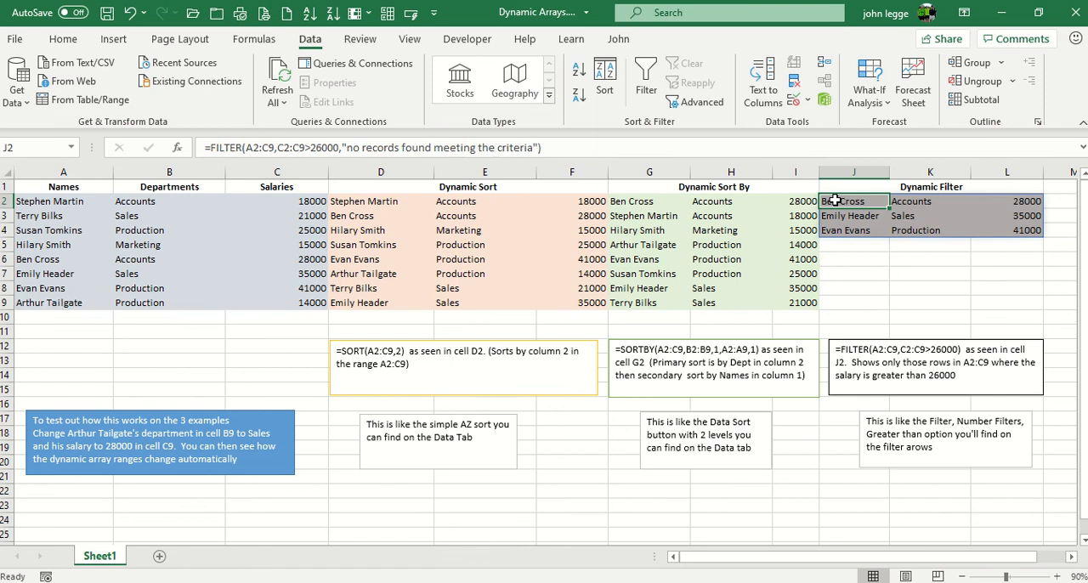
pyautogui.press('F2')
pyautogui.click(177, 148)
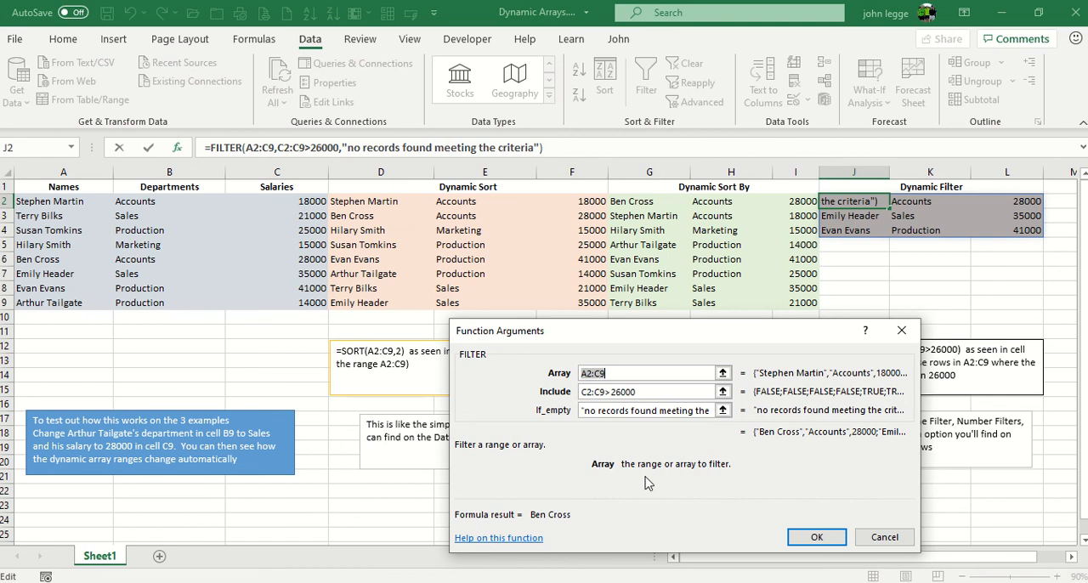
pyautogui.click(815, 536)
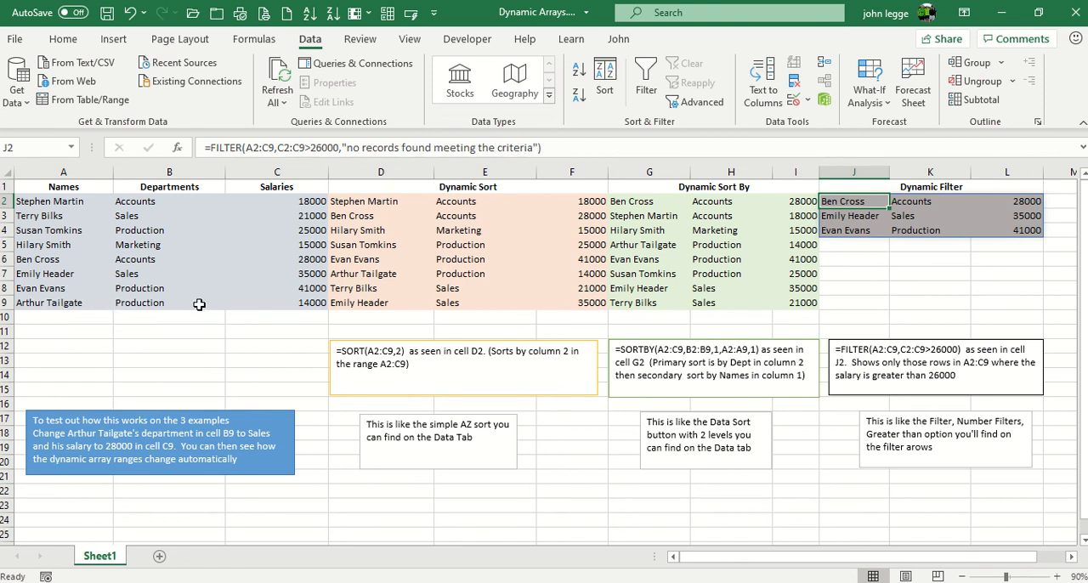
# Change Arthur Tailgate's department in B9 to sales
pyautogui.click(139, 305)
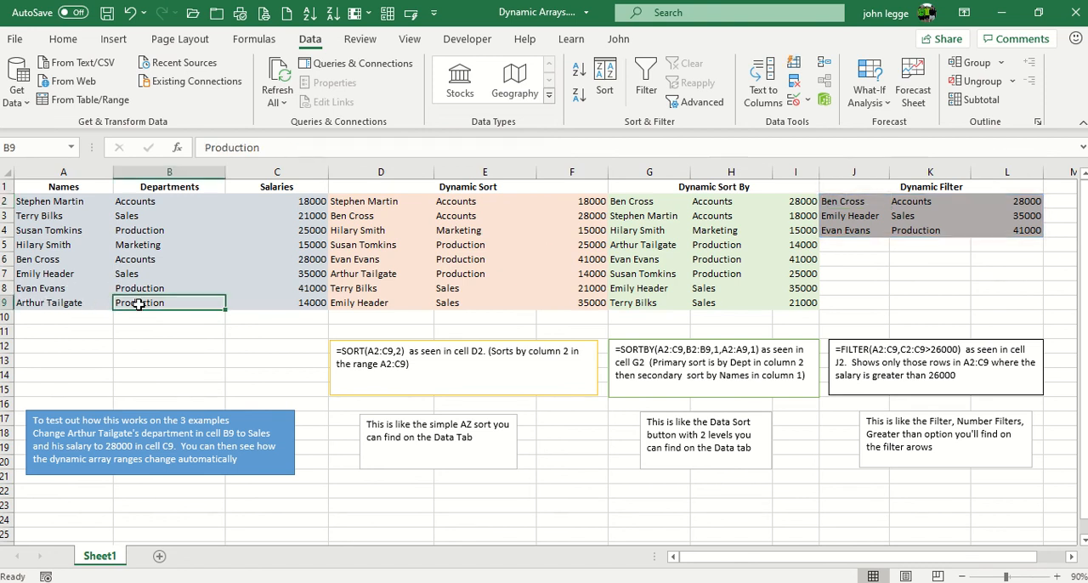
pyautogui.write('sales')
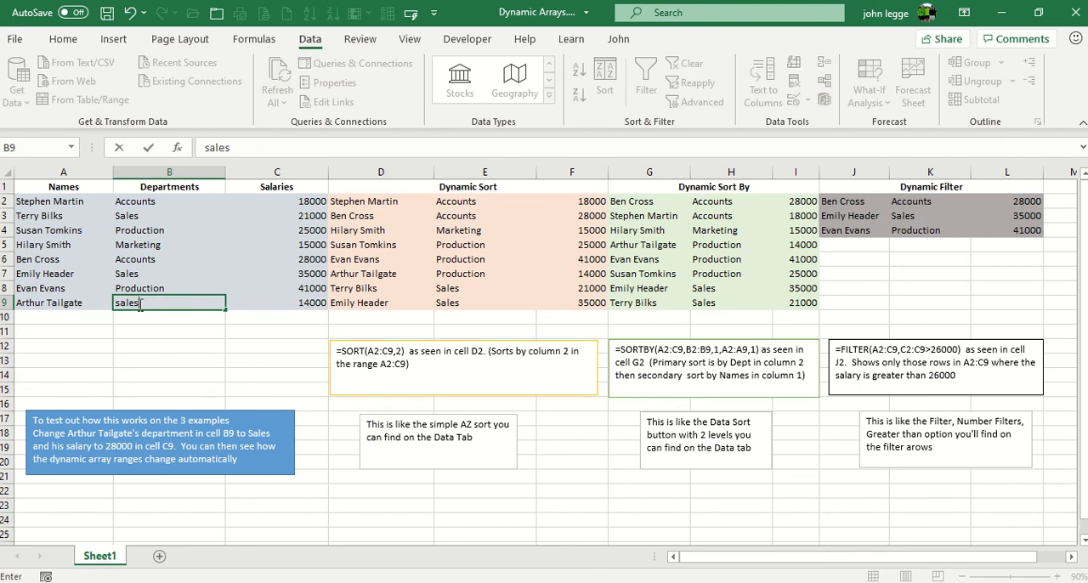
pyautogui.press('Return')
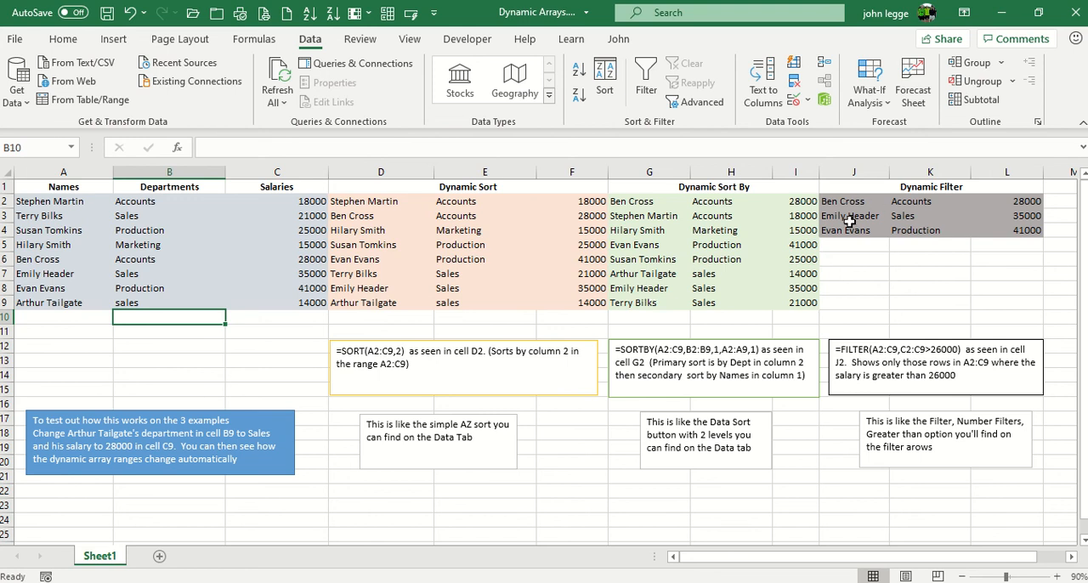
# Change Arthur Tailgate's salary in C9 to 28000
pyautogui.click(295, 303)
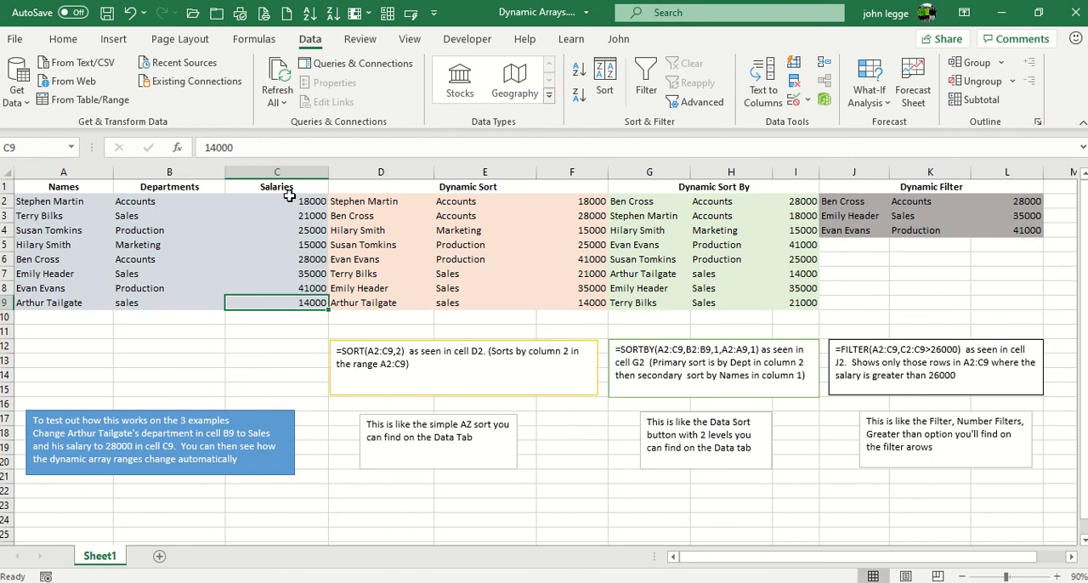
pyautogui.write('28000')
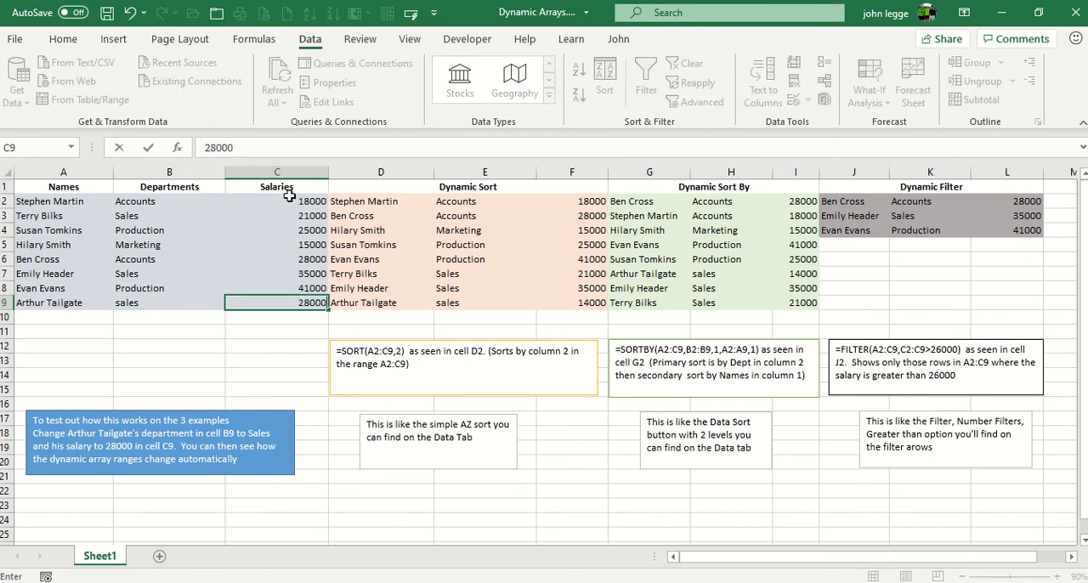
pyautogui.press('Return')
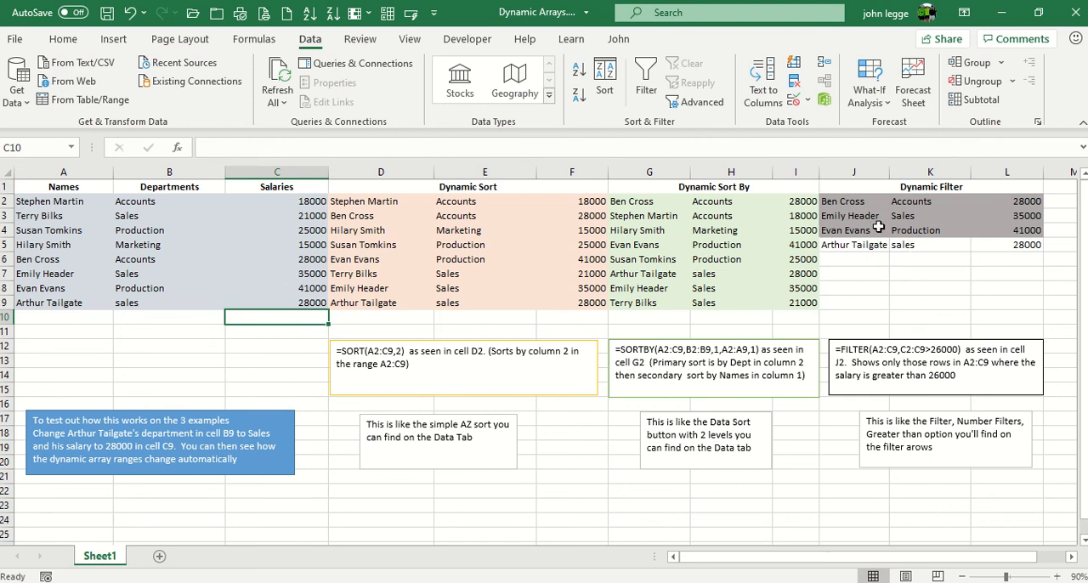
# Try raising the FILTER formula's salary threshold in J2 to 55000, then undo the change
pyautogui.click(859, 203)
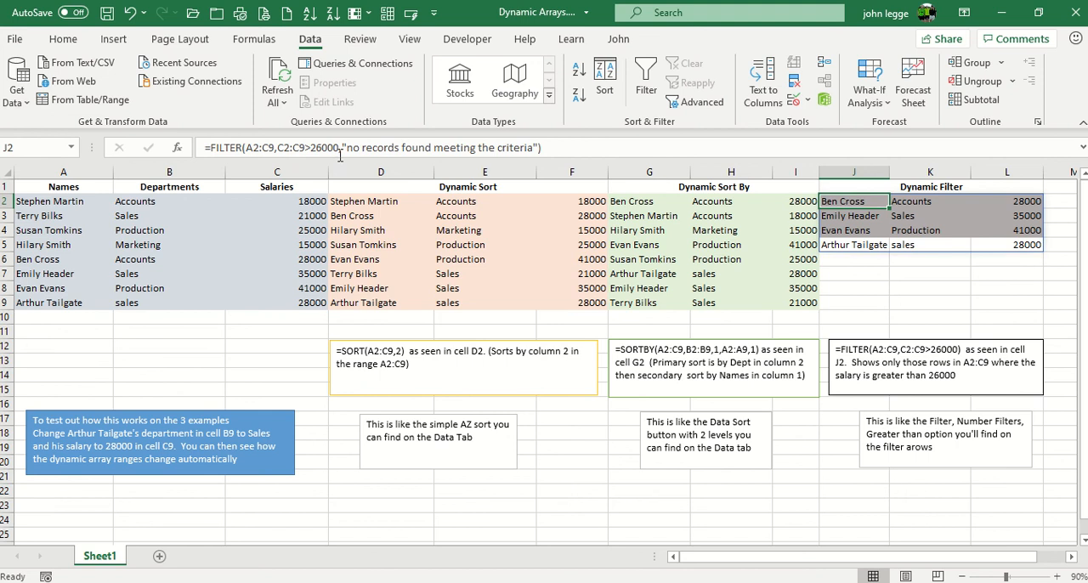
pyautogui.click(310, 148)
pyautogui.press('Delete')
pyautogui.write('55000')
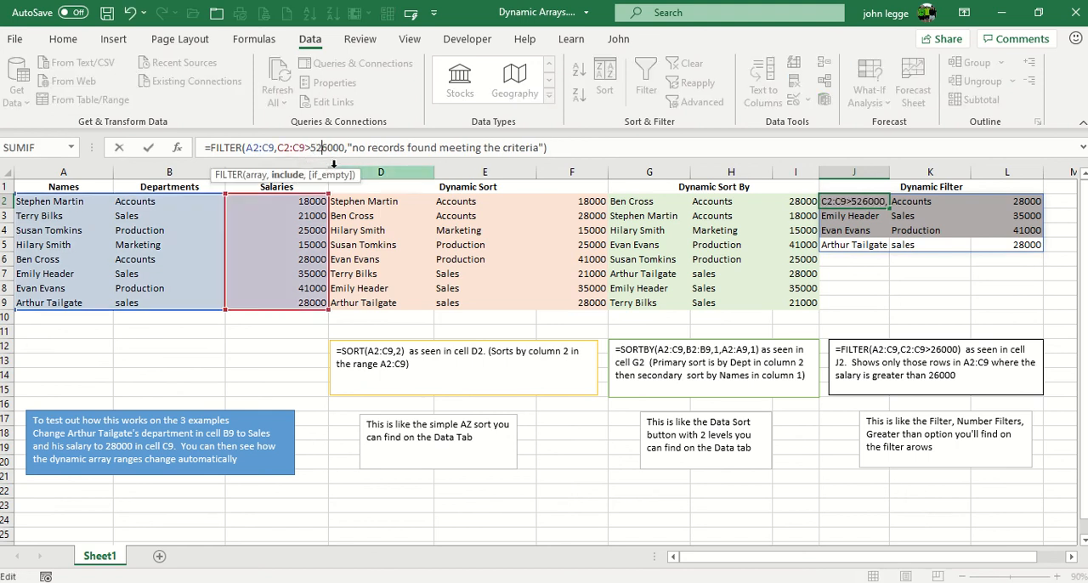
pyautogui.press('Delete')
pyautogui.press('Delete')
pyautogui.press('Delete')
pyautogui.press('Delete')
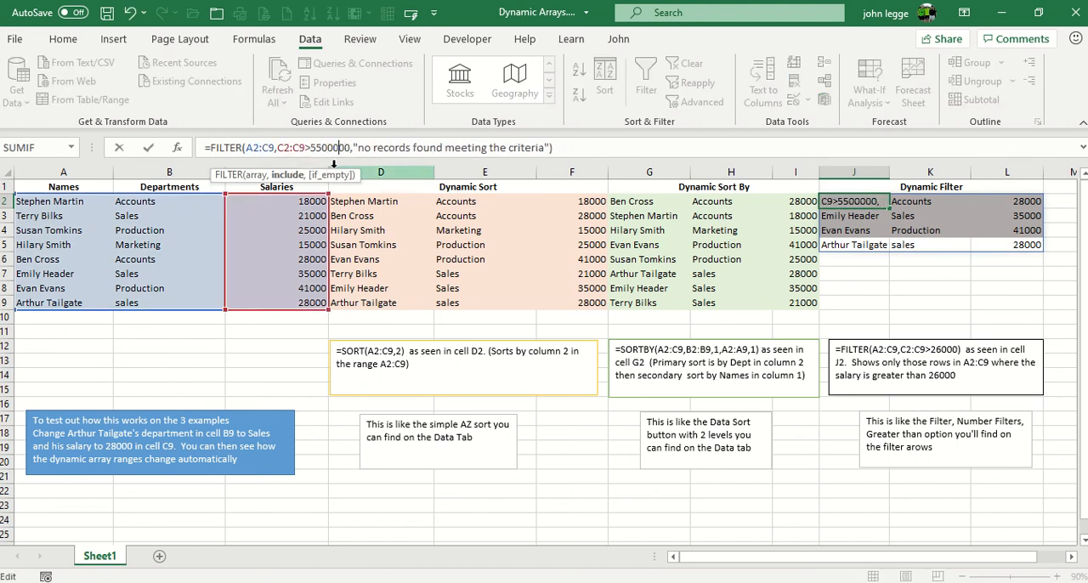
pyautogui.press('Return')
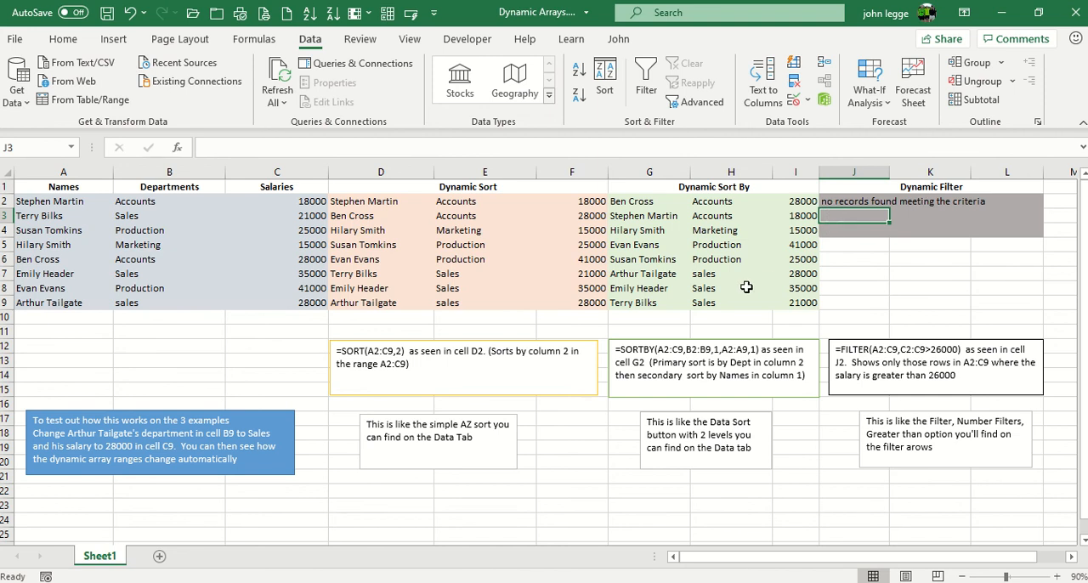
pyautogui.click(130, 13)
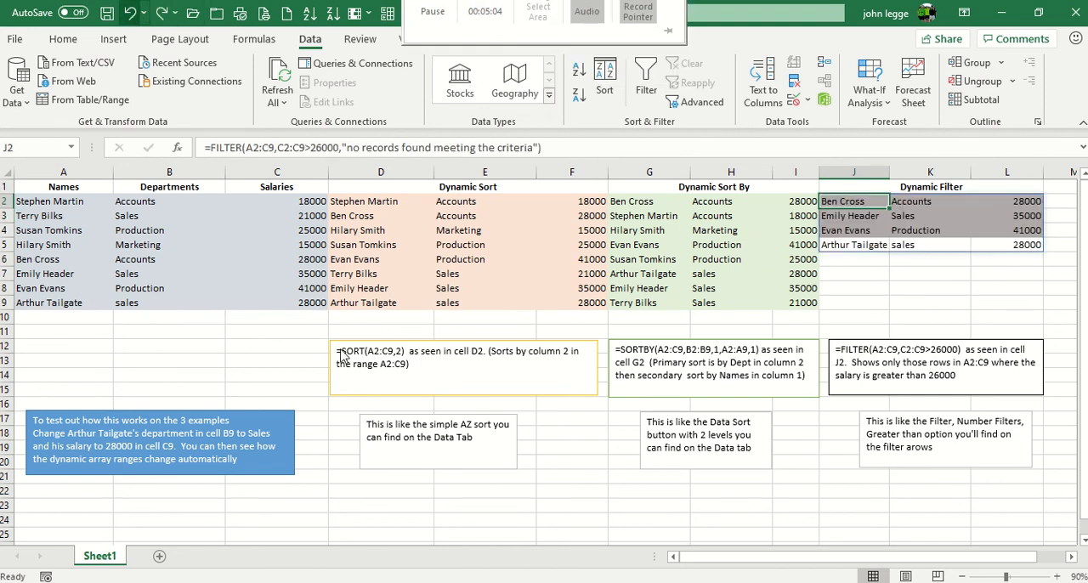